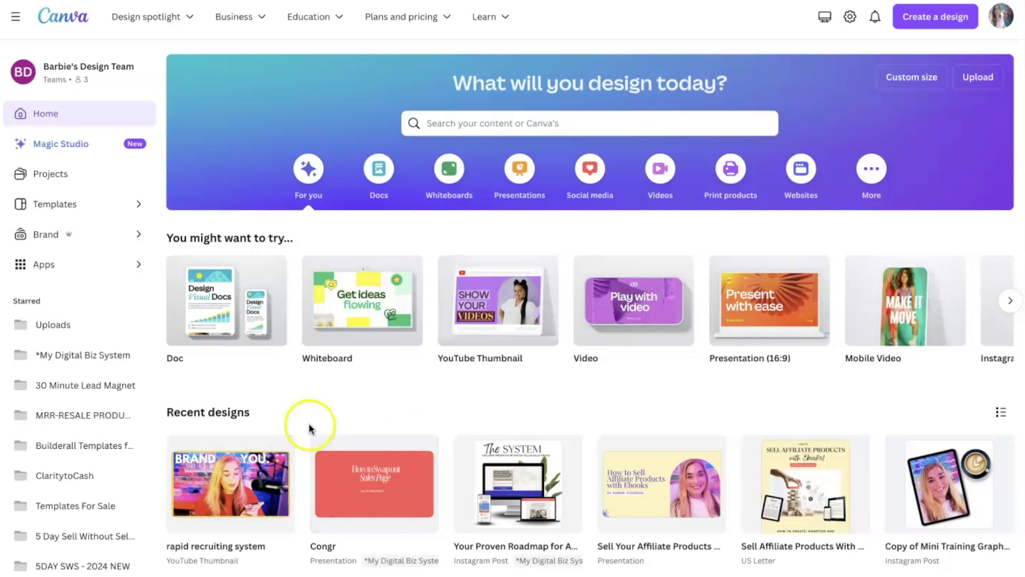
Search the new-design types for 'youtube thum' to list the YouTube Thumbnail formats.
left_click(215, 492)
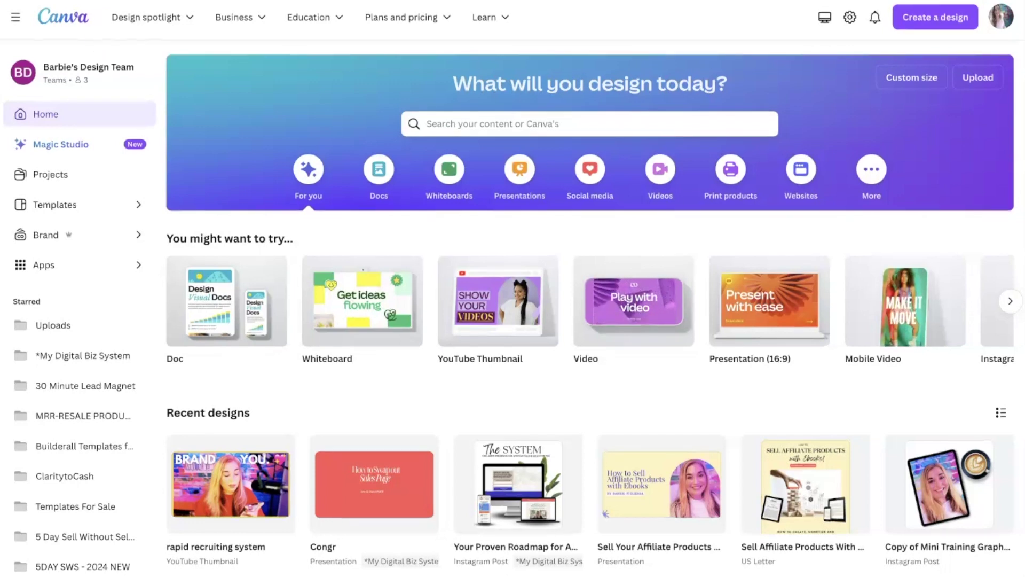
left_click(944, 25)
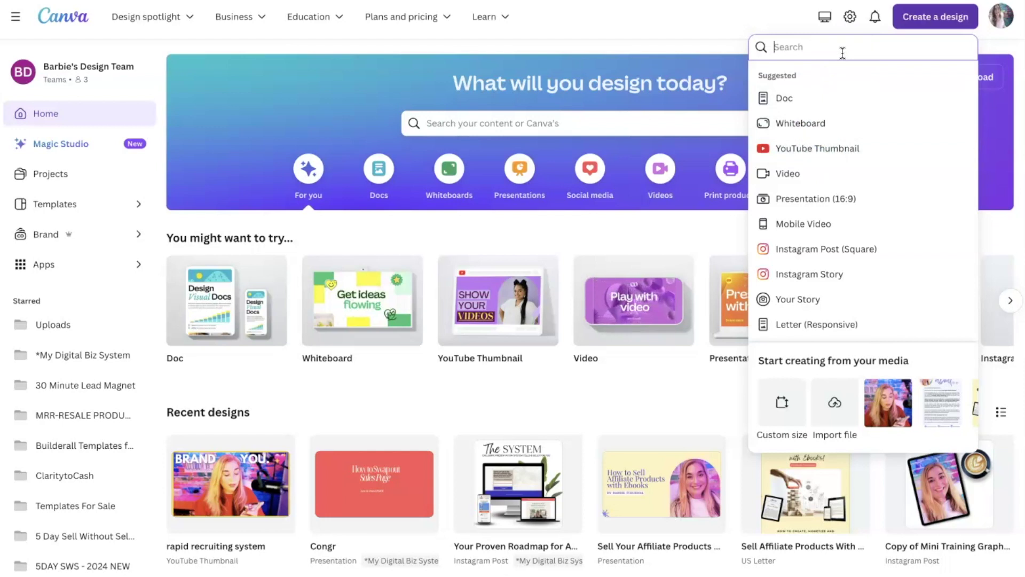
type("thu")
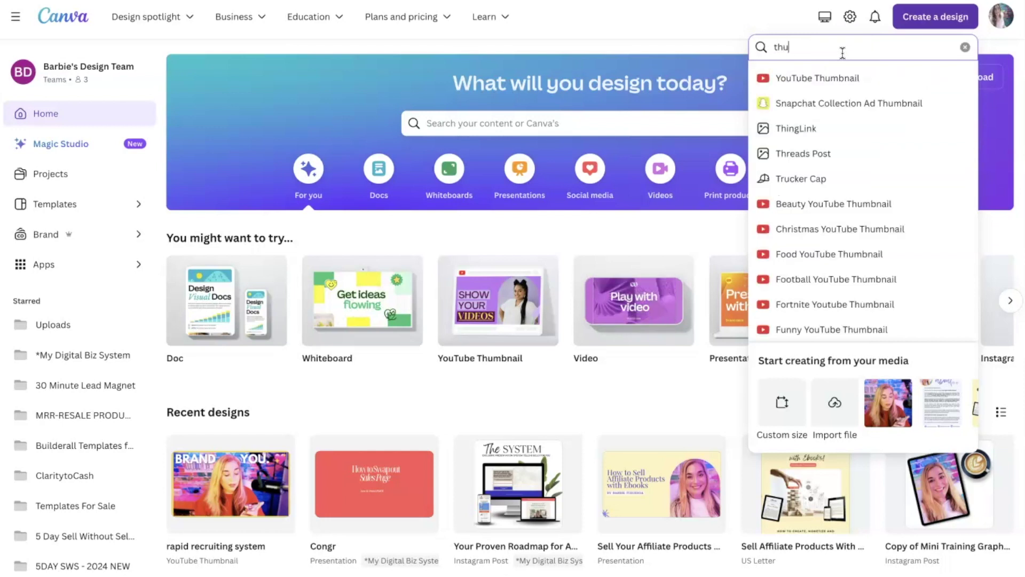
key("BackSpace")
key("BackSpace")
key("BackSpace")
type("youtube")
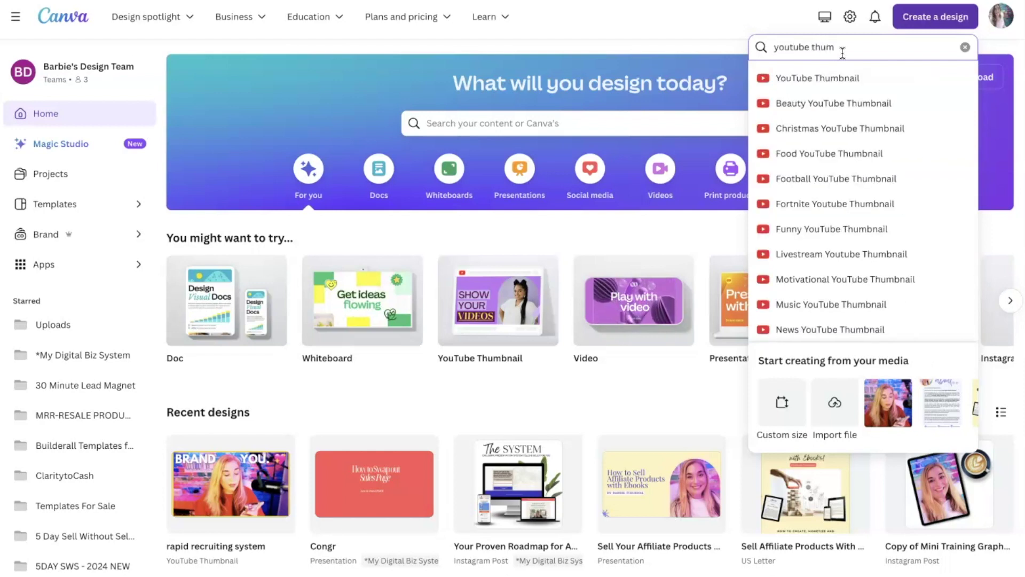
Start a YouTube Thumbnail design from the BOOKS for your Mindset template.
left_click(842, 83)
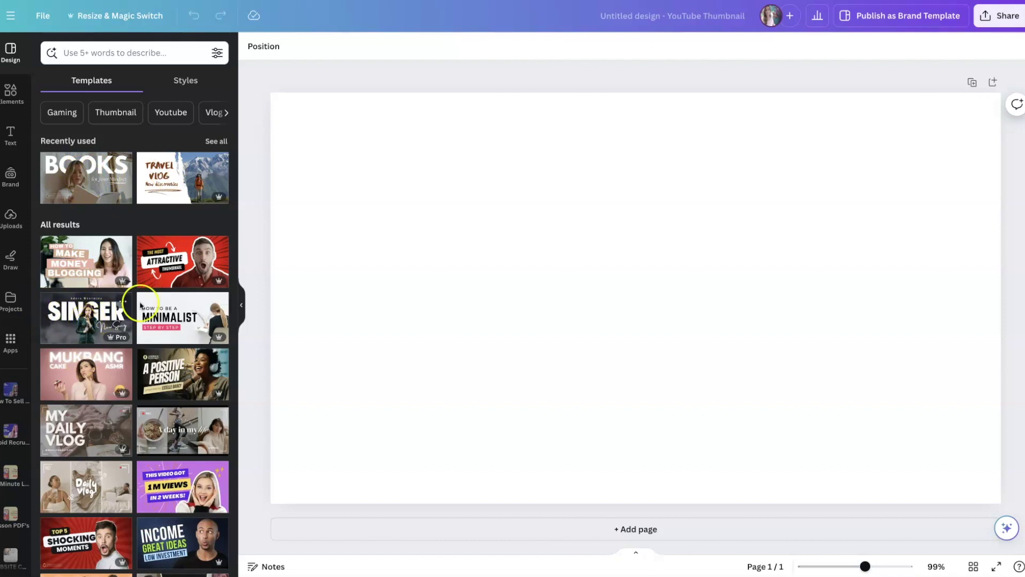
left_click(99, 187)
left_click(293, 93)
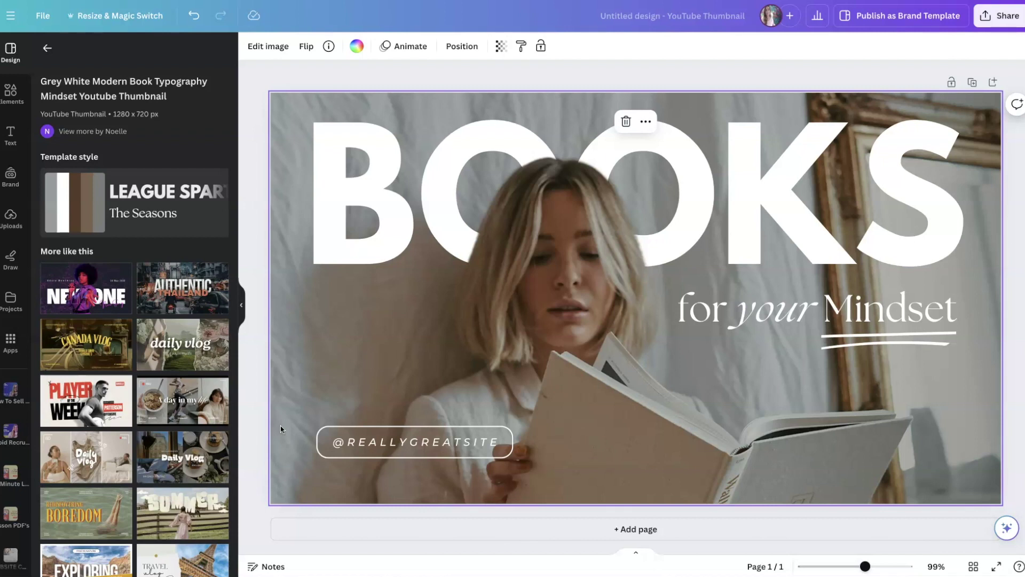
left_click(279, 101)
left_click_drag(278, 103, 1000, 409)
Shift the woman cutout slightly right so it realigns over the BOOKS title.
left_click(555, 230)
mouse_move(555, 229)
left_mouse_down()
mouse_move(531, 236)
mouse_move(762, 239)
mouse_move(538, 224)
mouse_move(485, 207)
mouse_move(650, 231)
mouse_move(423, 204)
mouse_move(545, 229)
mouse_move(551, 242)
mouse_move(554, 229)
left_mouse_up()
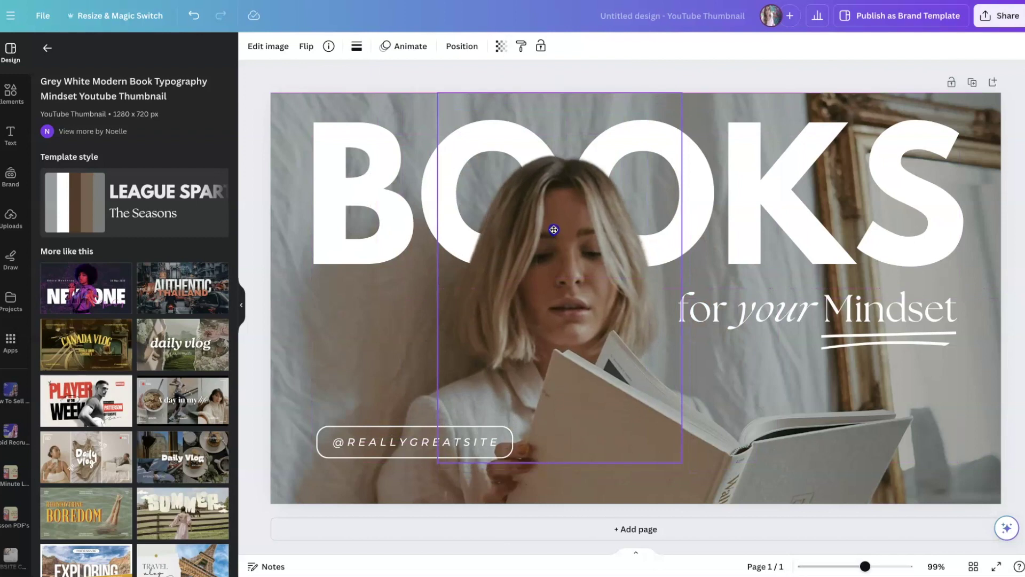
left_click(1013, 249)
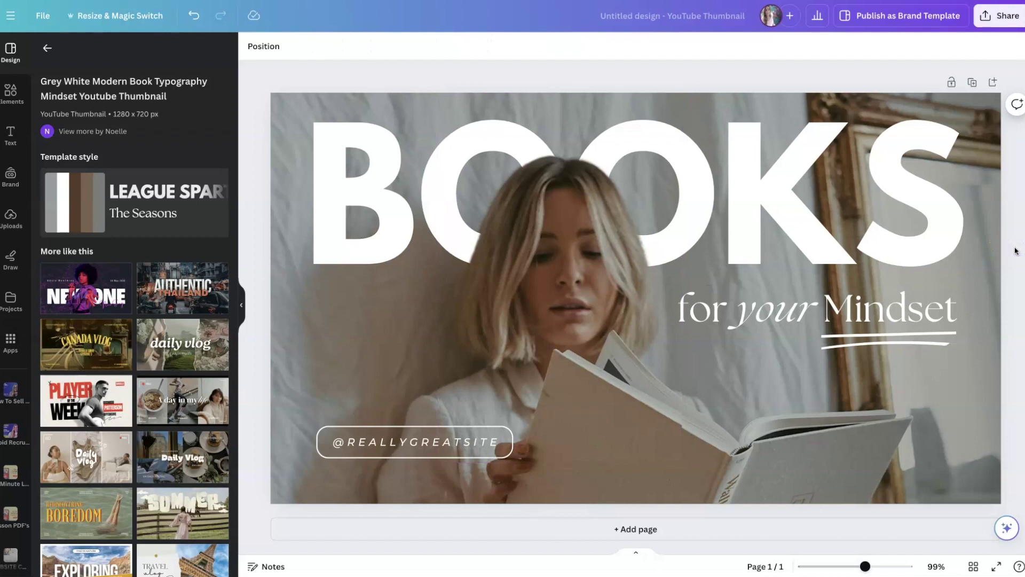
Add a second page with a plain white background.
left_click(663, 553)
left_click(645, 530)
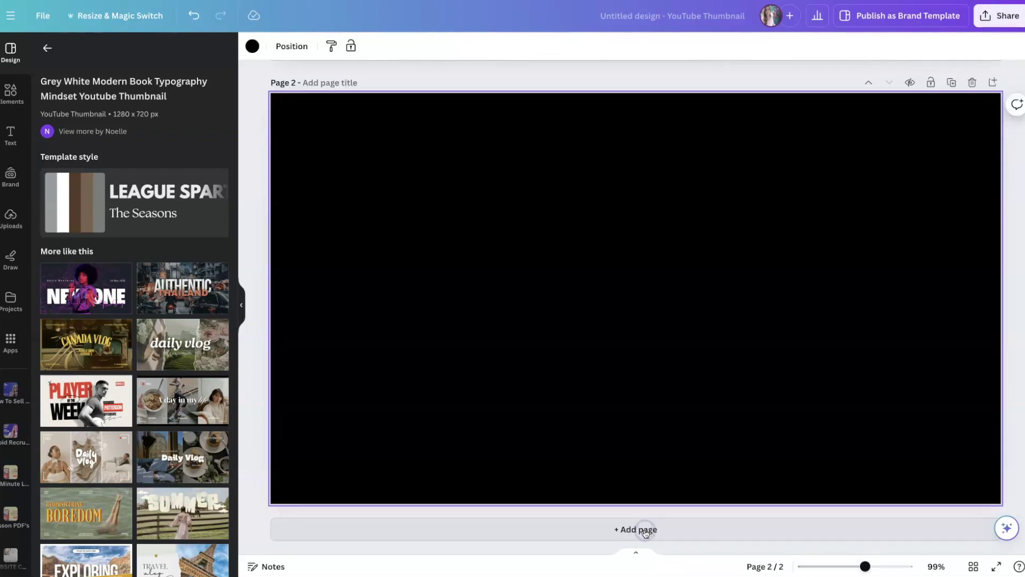
left_click(676, 241)
key("Delete")
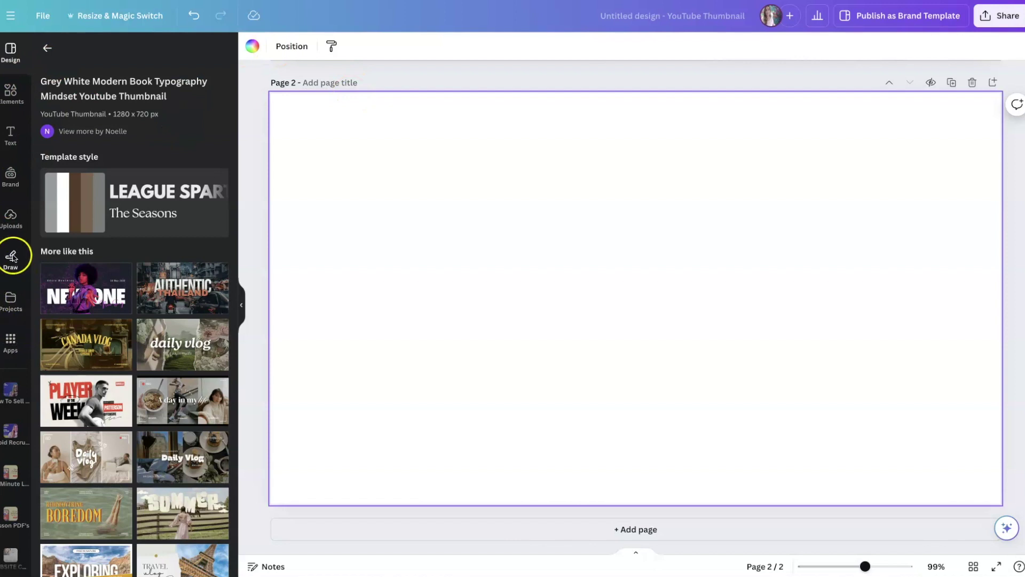
Place the uploaded presenter-at-microphone photo on page 2, stretched to fill the page edge to edge.
left_click(12, 222)
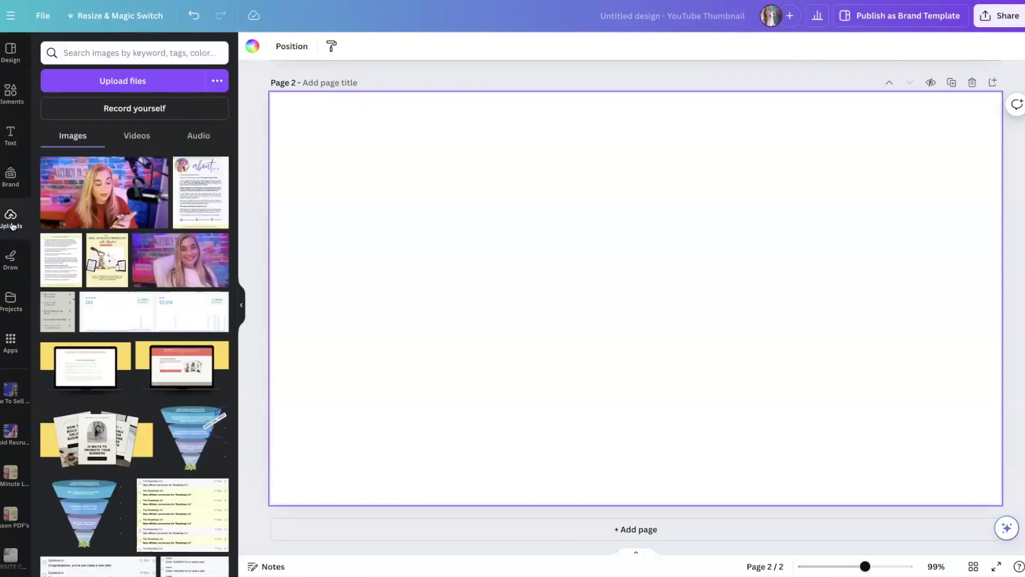
left_click(75, 190)
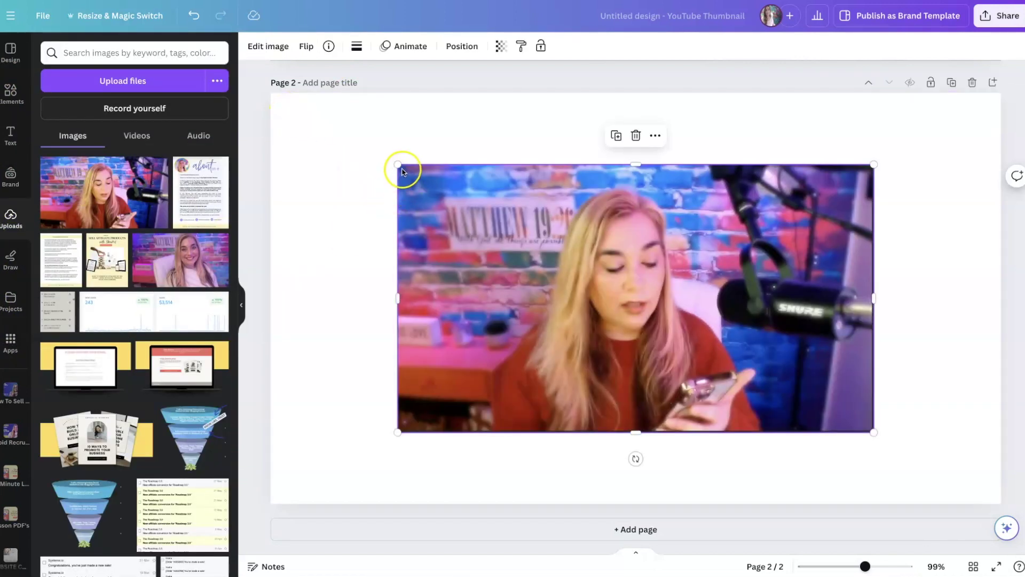
left_click_drag(402, 170, 271, 94)
left_click_drag(874, 431, 1009, 505)
left_click(1013, 446)
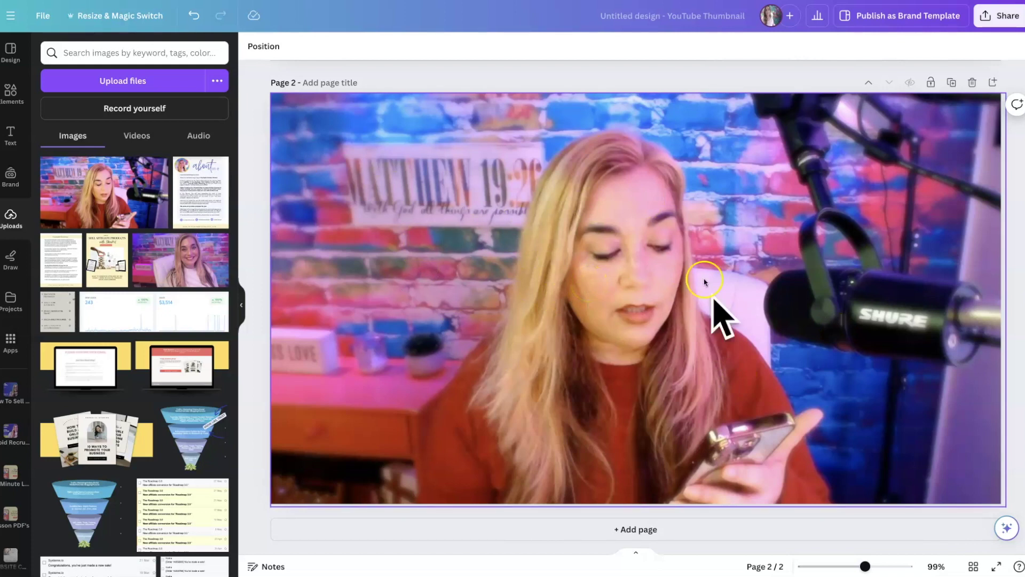
Duplicate the presenter photo, remove the copy's background with BG Remover, and align it over the original.
left_click(583, 267)
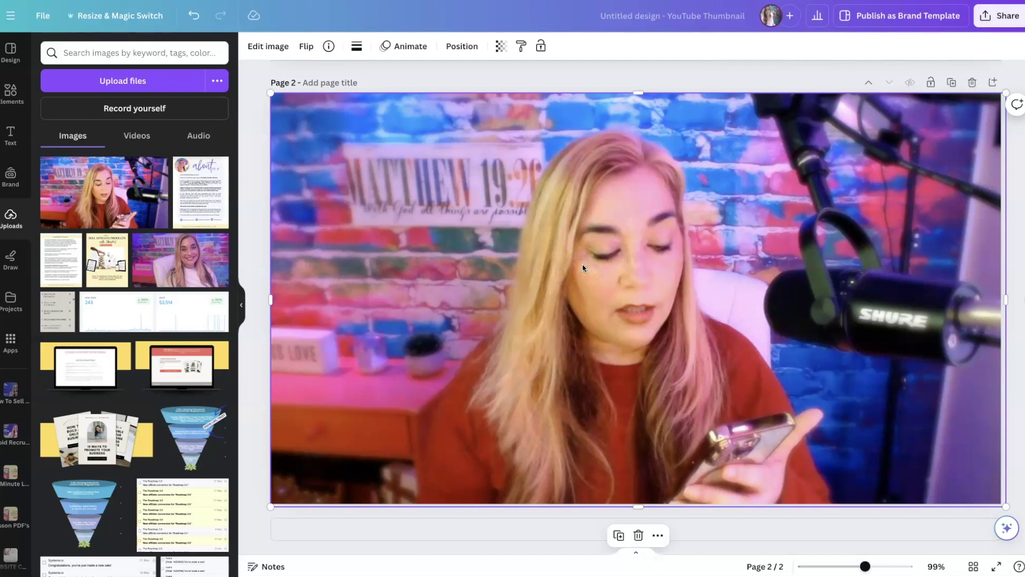
left_click(619, 537)
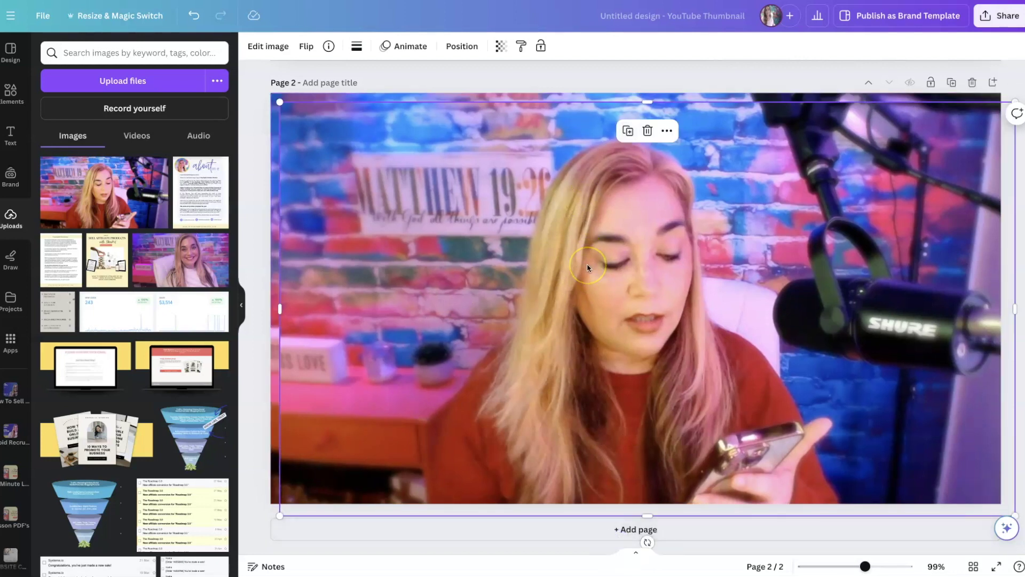
left_click(269, 48)
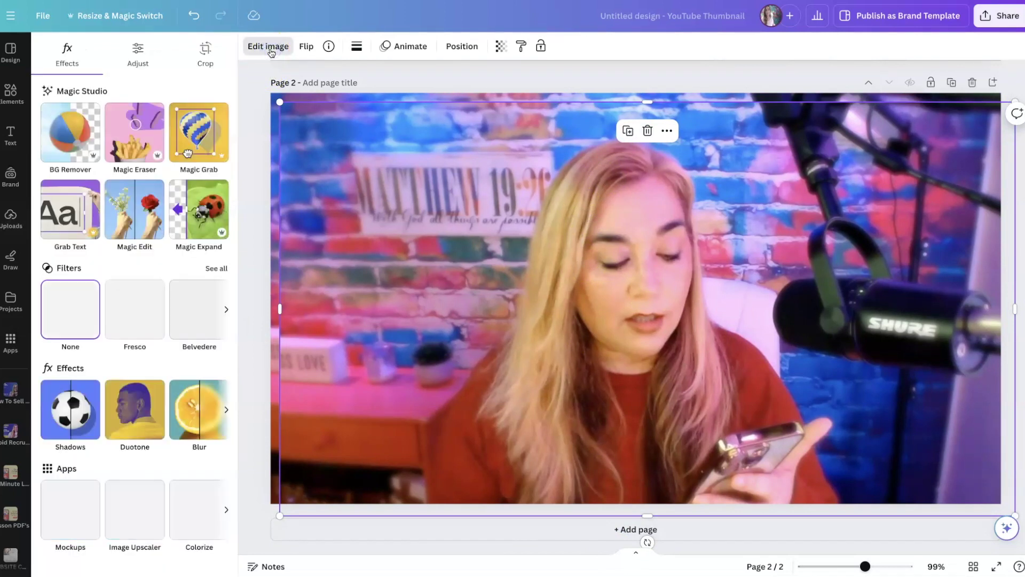
left_click(65, 135)
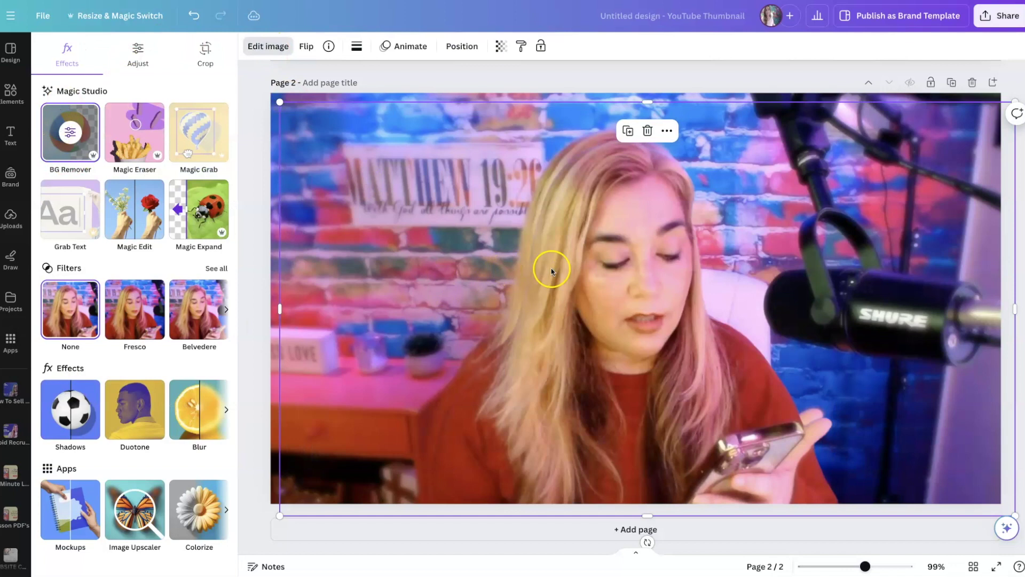
mouse_move(554, 267)
left_mouse_down()
mouse_move(595, 245)
mouse_move(521, 263)
mouse_move(603, 245)
mouse_move(479, 245)
mouse_move(757, 259)
mouse_move(550, 258)
mouse_move(560, 265)
mouse_move(545, 274)
left_mouse_up()
Realign the cutout on page 2 and nudge the BOOKS text on page 1 up slightly.
scroll(544, 275, "up", 1)
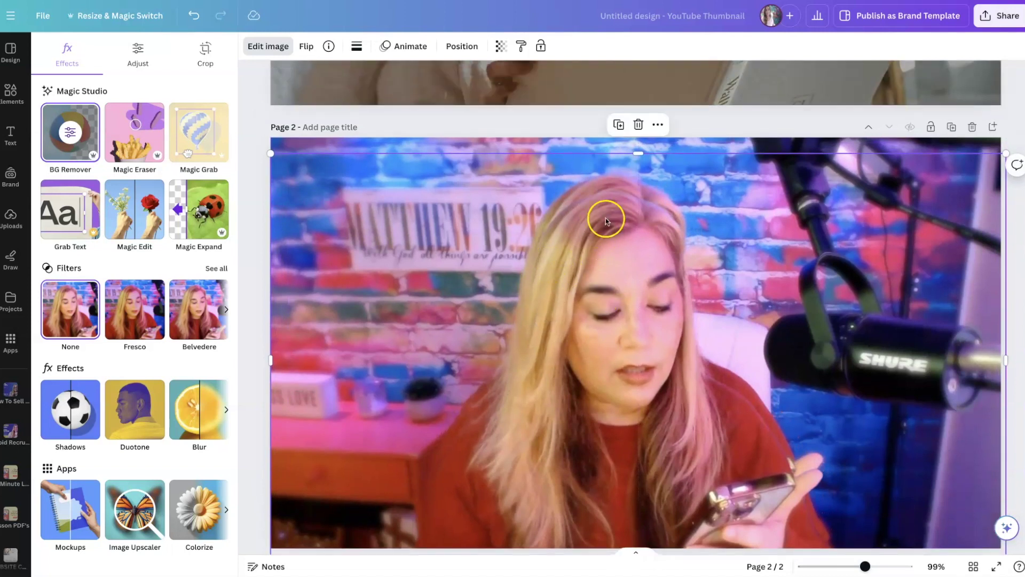
mouse_move(614, 224)
left_mouse_down()
mouse_move(621, 220)
mouse_move(629, 245)
mouse_move(616, 223)
mouse_move(582, 216)
mouse_move(604, 208)
left_mouse_up()
scroll(607, 222, "up", 5)
scroll(610, 222, "up", 2)
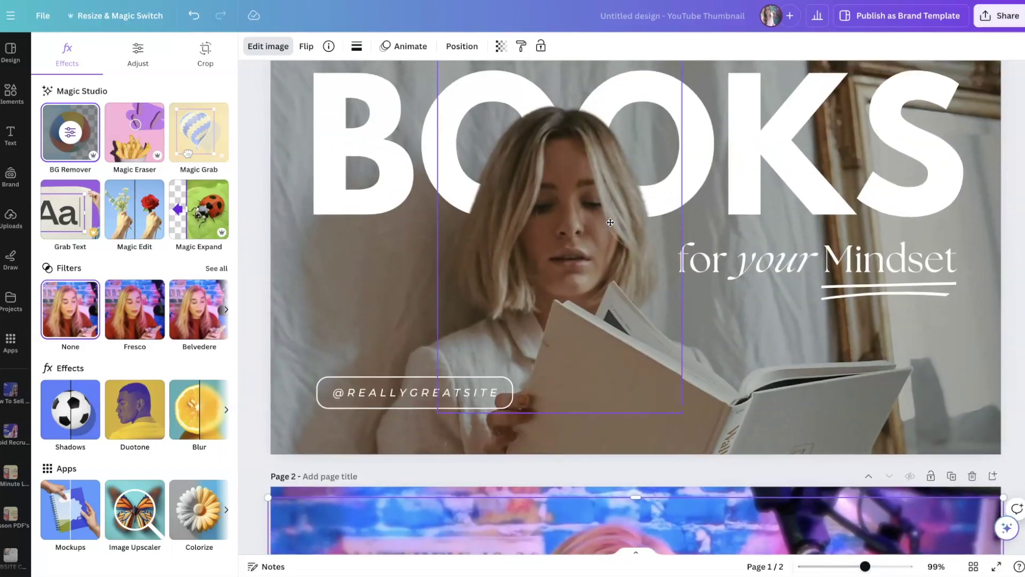
left_click(339, 147)
left_click_drag(339, 148, 340, 139)
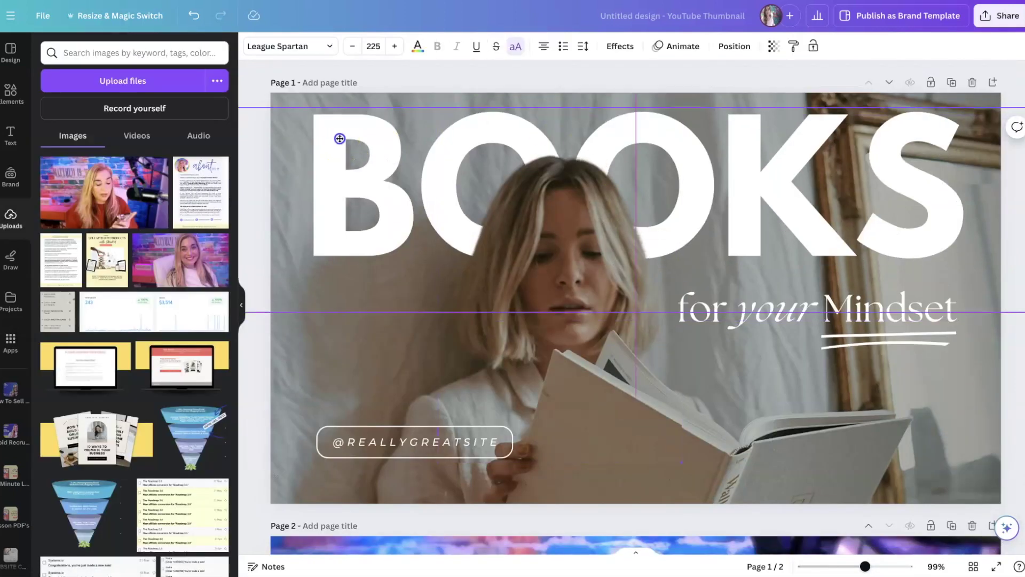
Copy the BOOKS text onto page 2 and centre it across the top of the page.
right_click(339, 141)
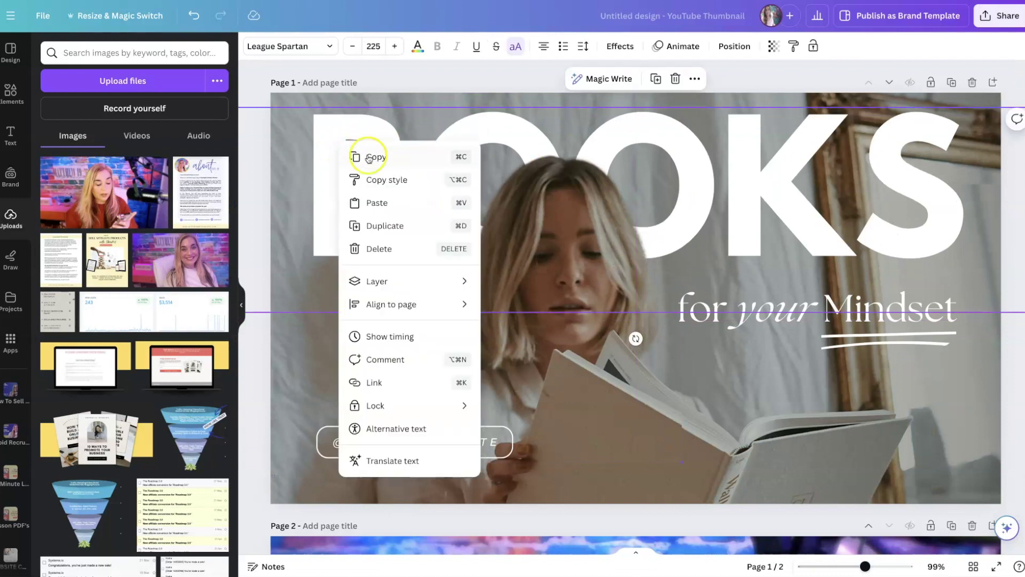
left_click(354, 155)
left_click(658, 80)
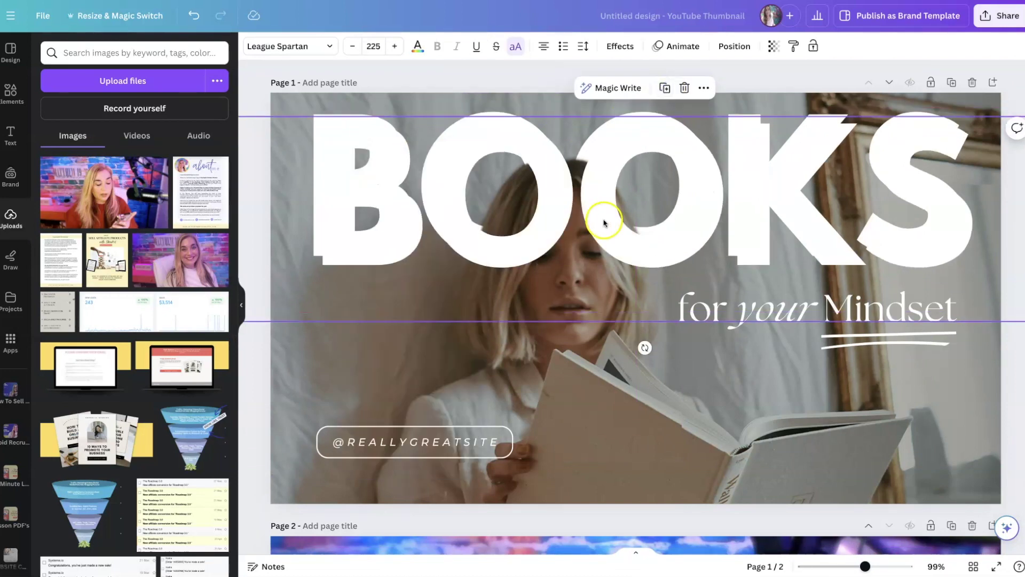
scroll(606, 217, "down", 3)
left_click_drag(618, 92, 619, 489)
scroll(610, 473, "down", 5)
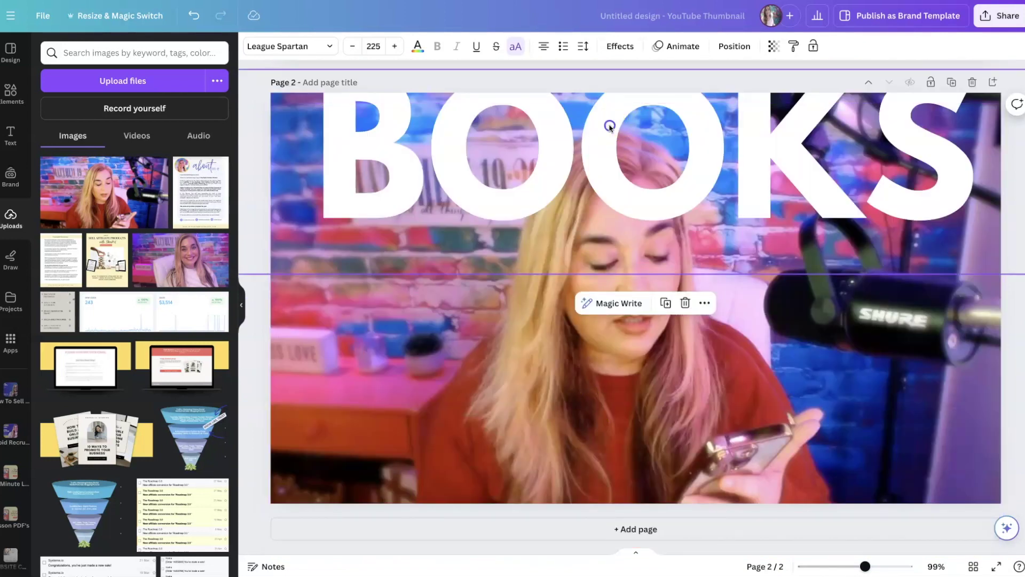
left_click_drag(610, 158, 609, 150)
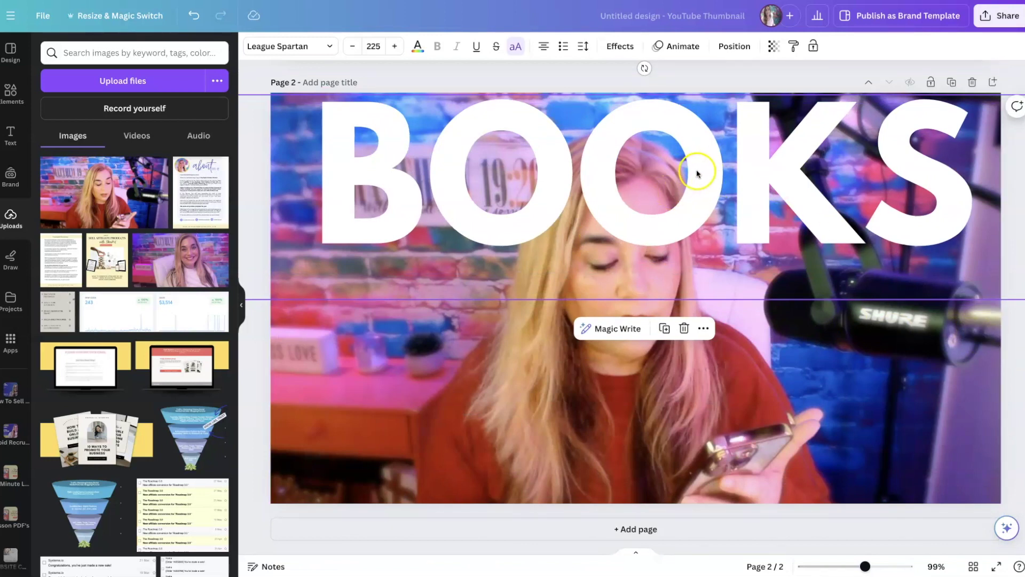
left_click_drag(701, 169, 696, 170)
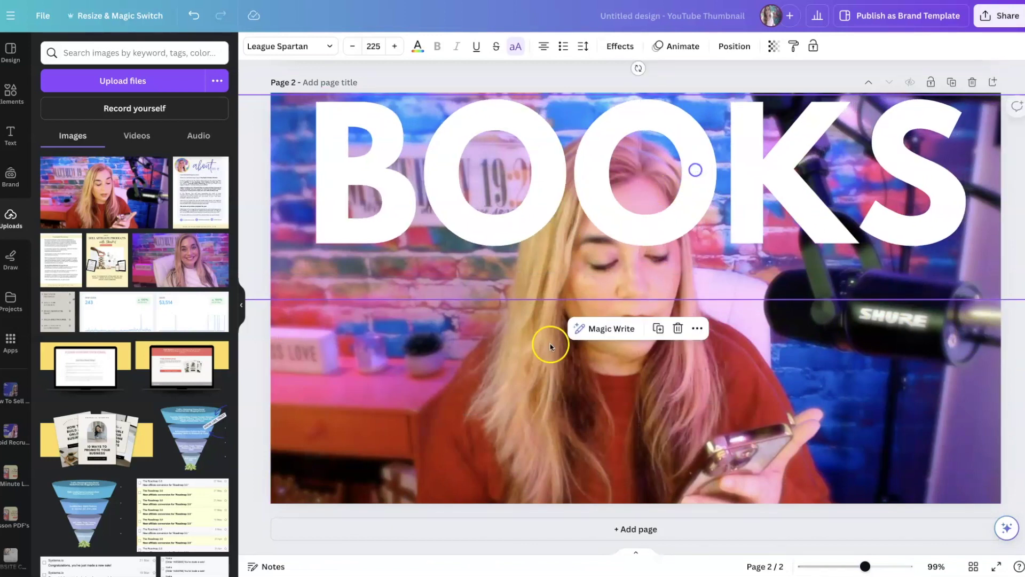
left_click(529, 384)
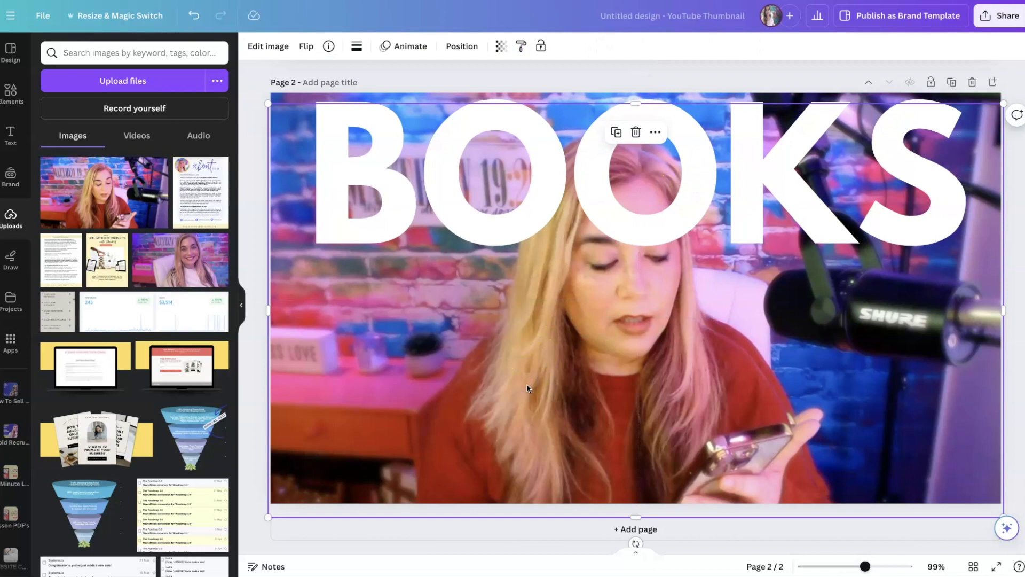
Bring the presenter cutout forward over BOOKS and stretch it taller, to about 1,289 × 750.
left_click(462, 46)
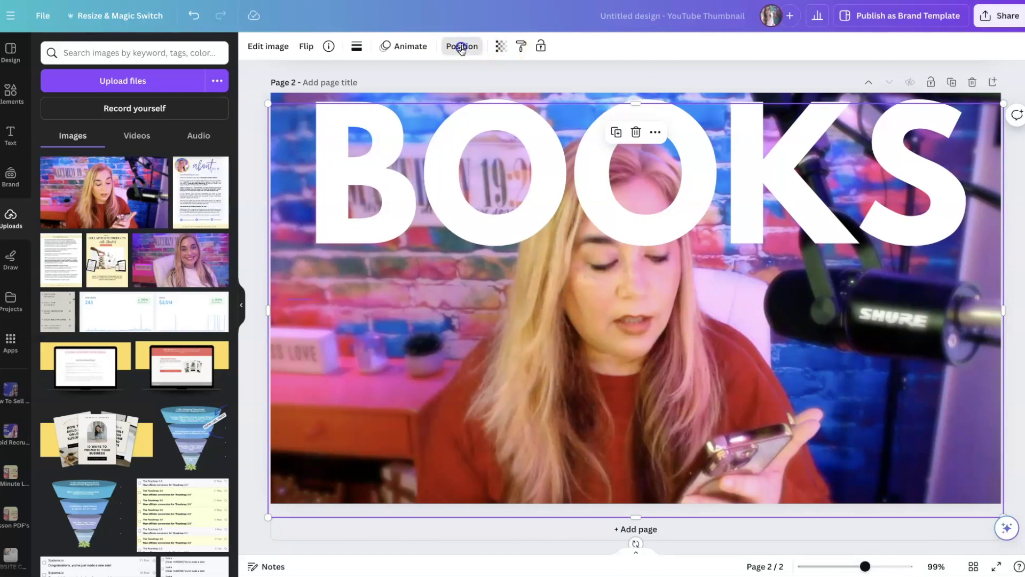
left_click(69, 76)
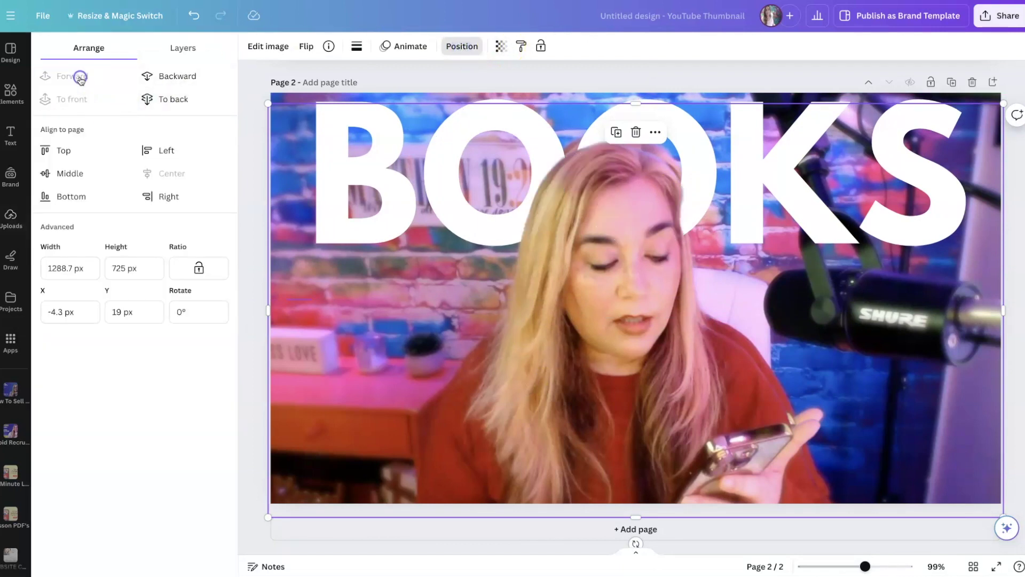
left_click(249, 166)
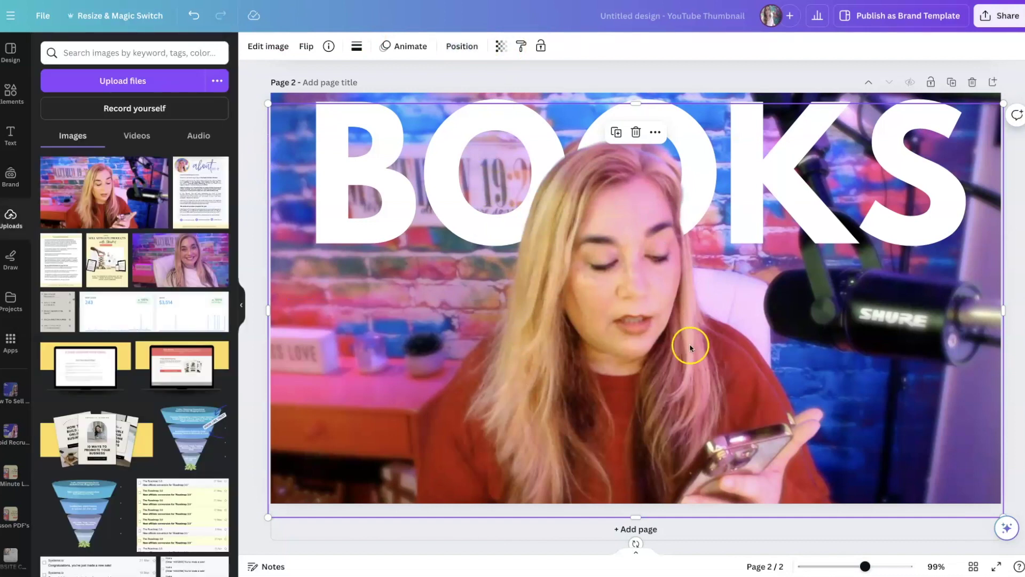
left_click_drag(663, 343, 697, 365)
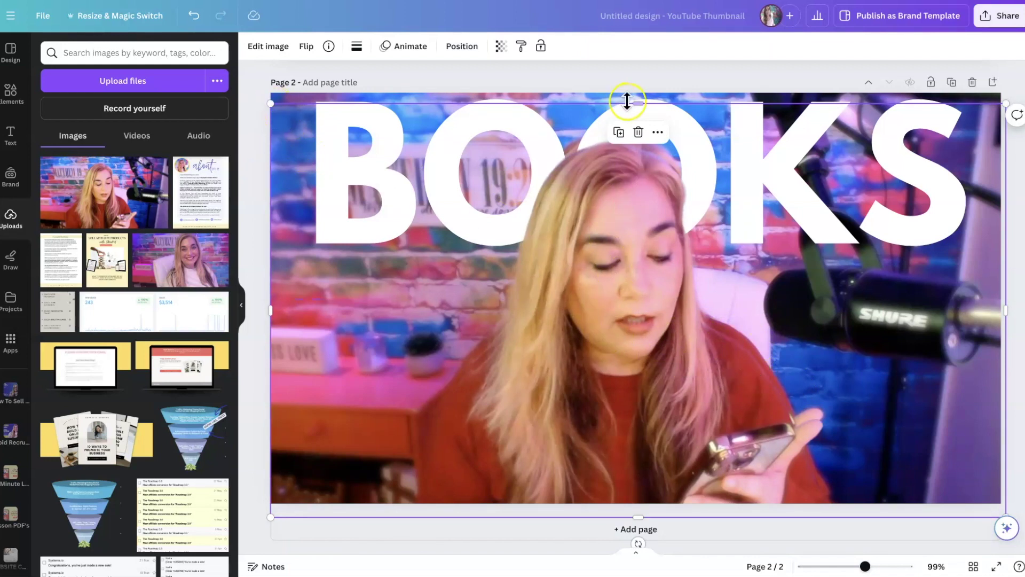
left_click_drag(638, 101, 639, 89)
left_click_drag(755, 451, 754, 450)
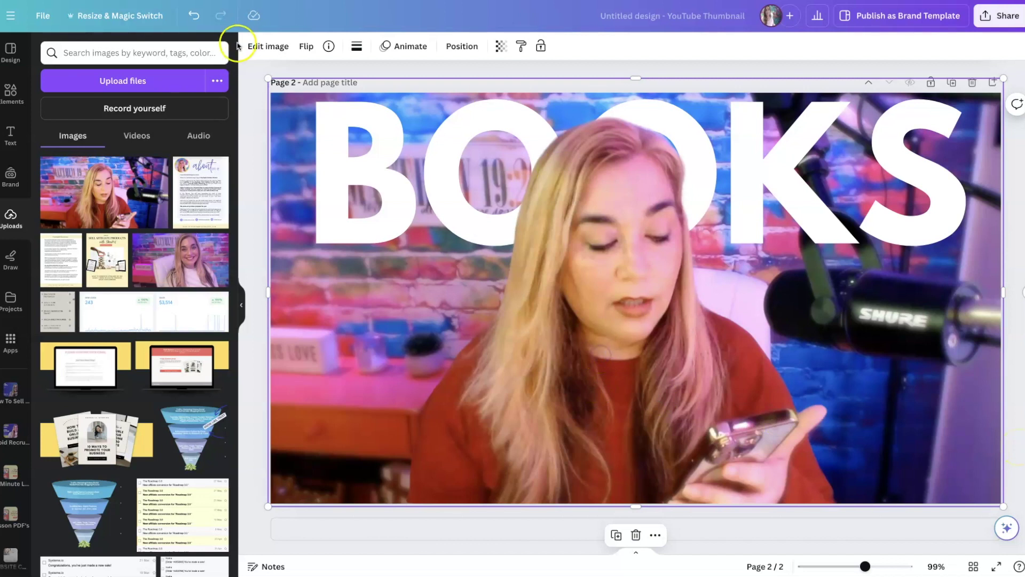
Add a Drop shadow to the presenter cutout and extend it past the page's bottom edge.
left_click(270, 48)
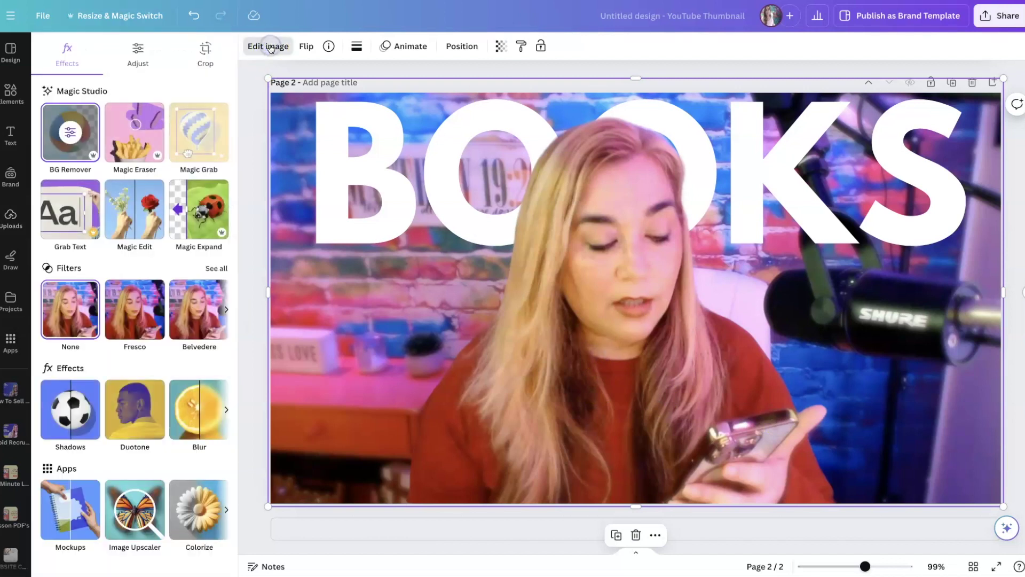
left_click(76, 418)
left_click(138, 166)
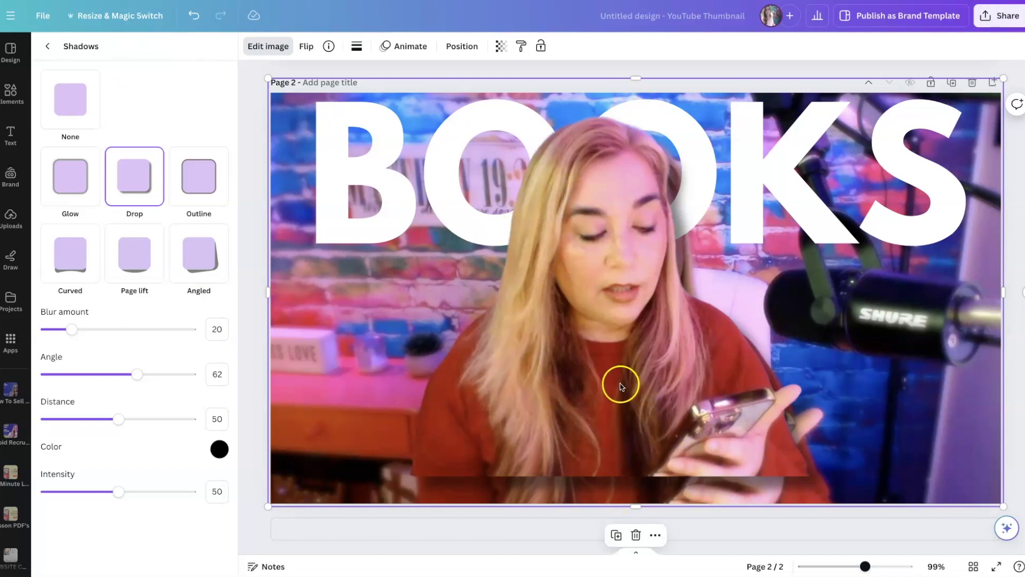
left_click_drag(636, 506, 643, 537)
left_click(608, 399)
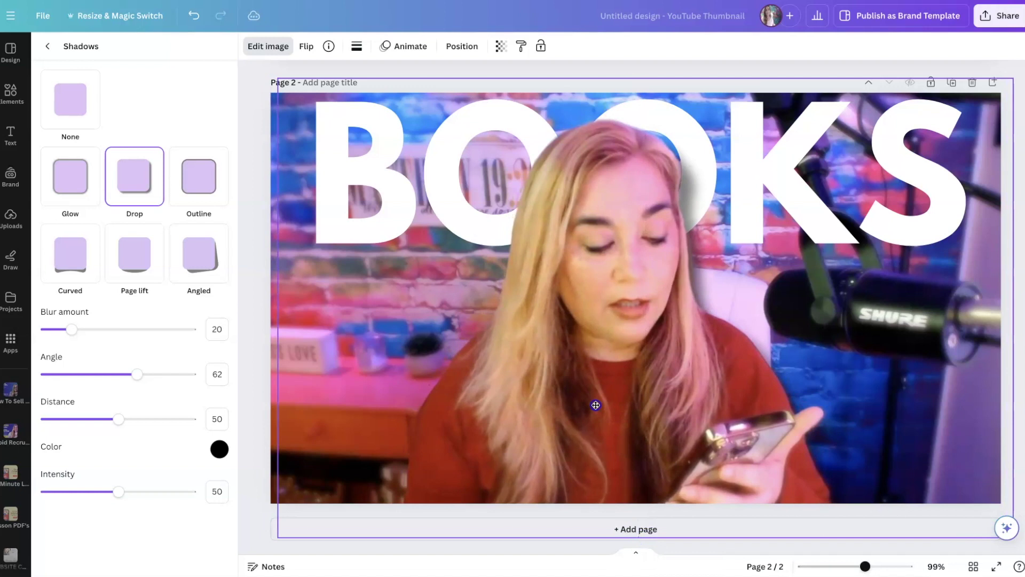
left_click(589, 235)
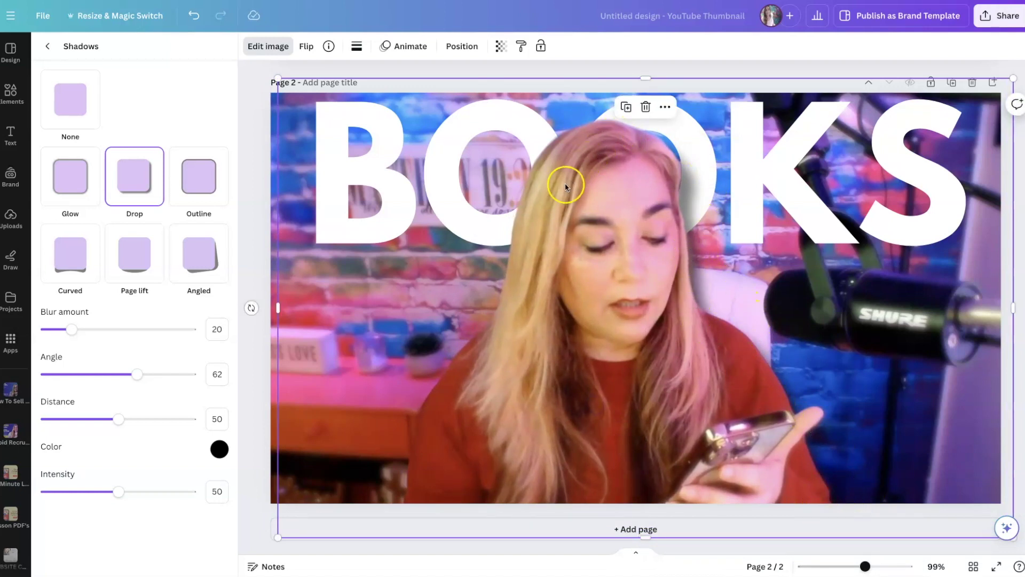
left_click(252, 184)
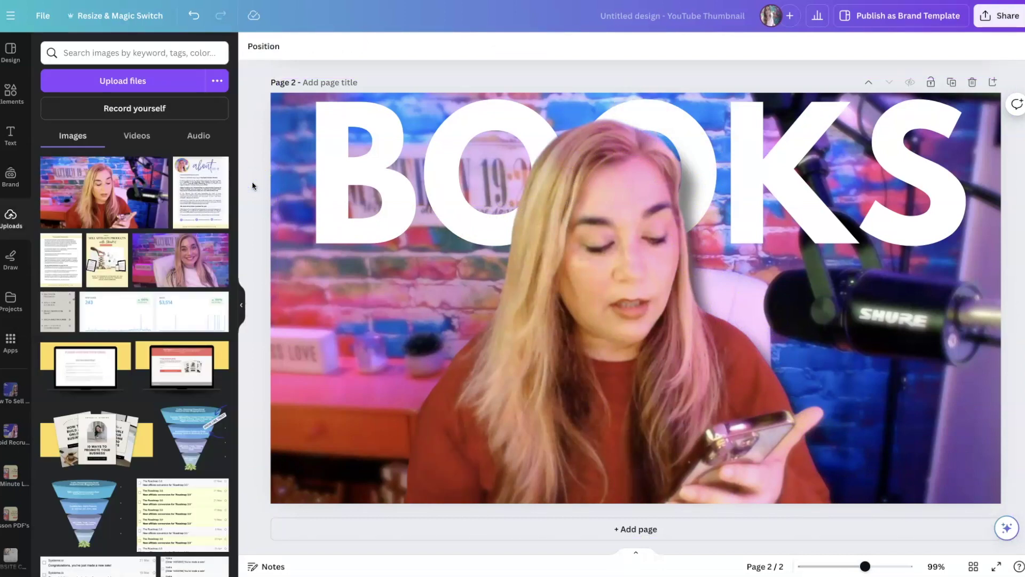
Download only Page 2 of the design as a 1,280 × 720 PNG.
left_click(1005, 17)
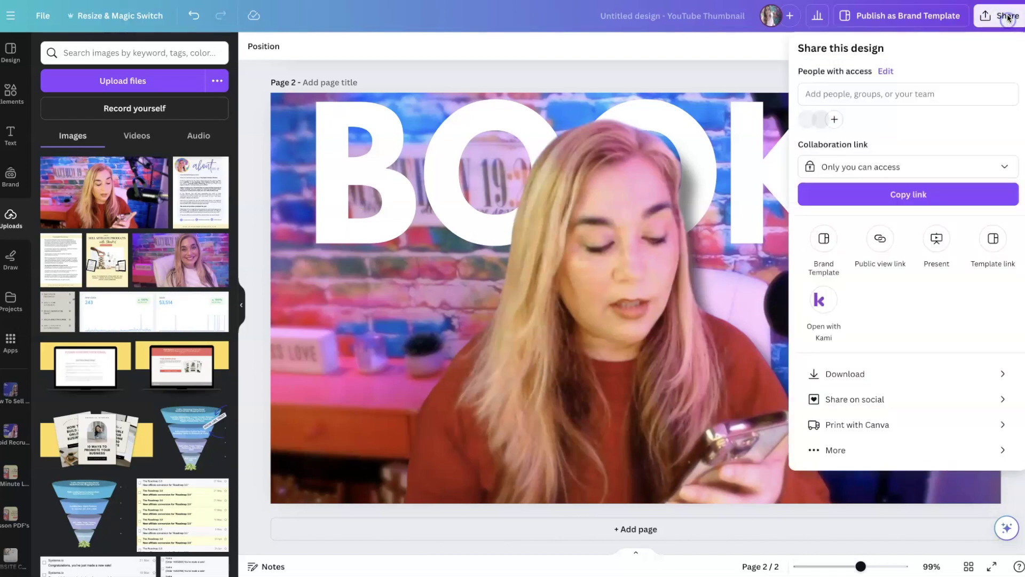
left_click(866, 373)
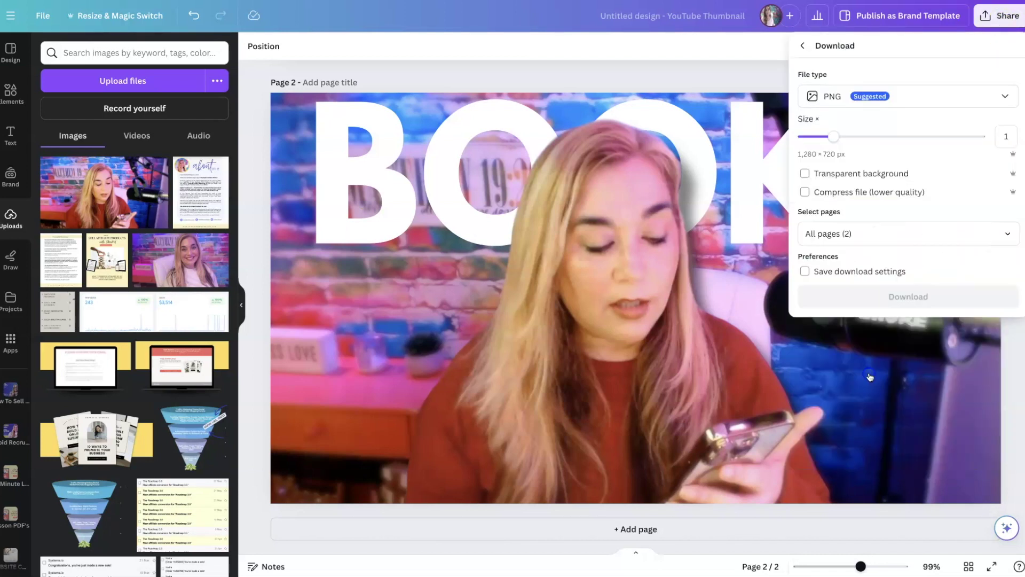
left_click(918, 100)
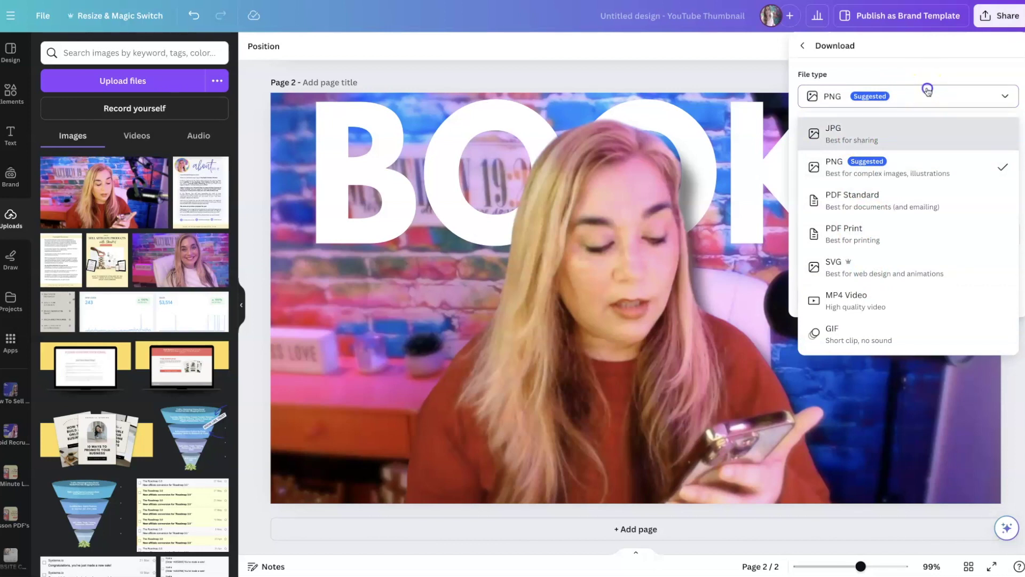
left_click(927, 88)
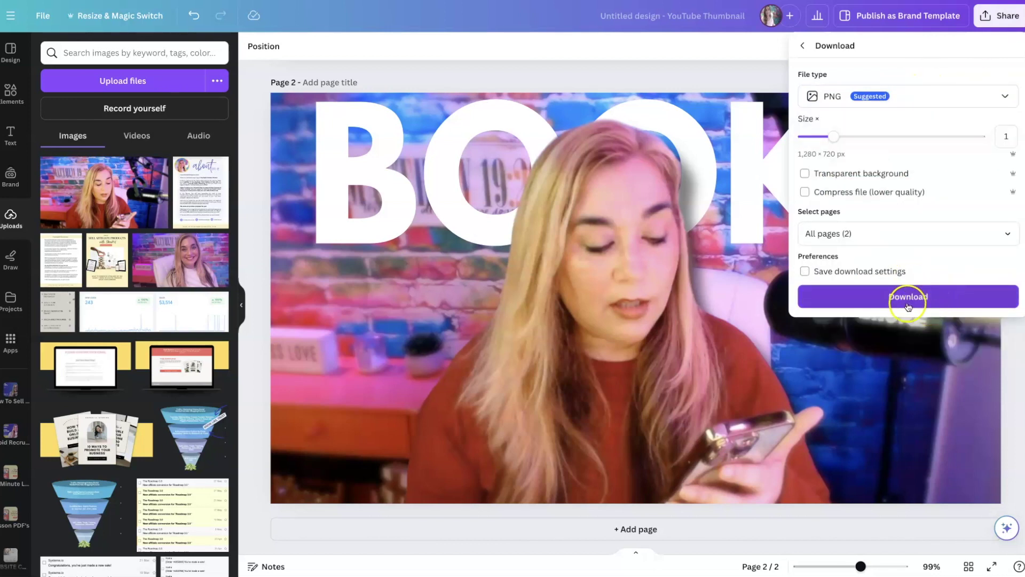
left_click(1009, 235)
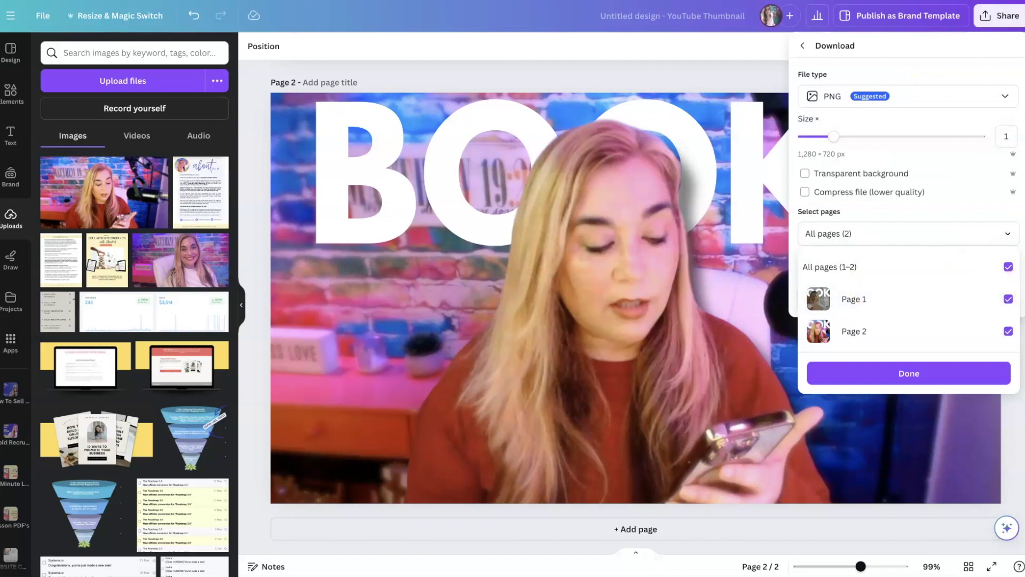
left_click(1011, 268)
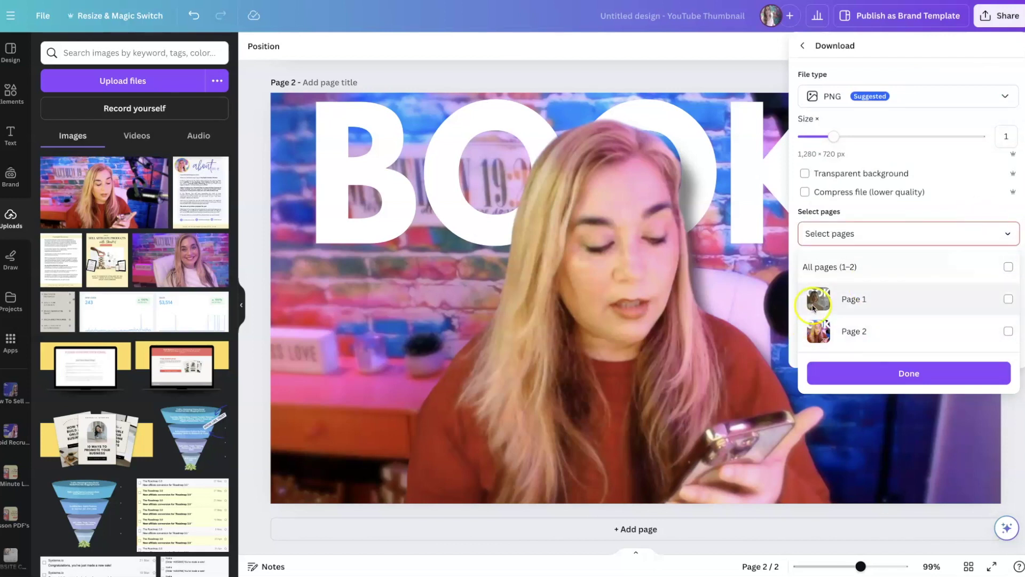
left_click(1009, 332)
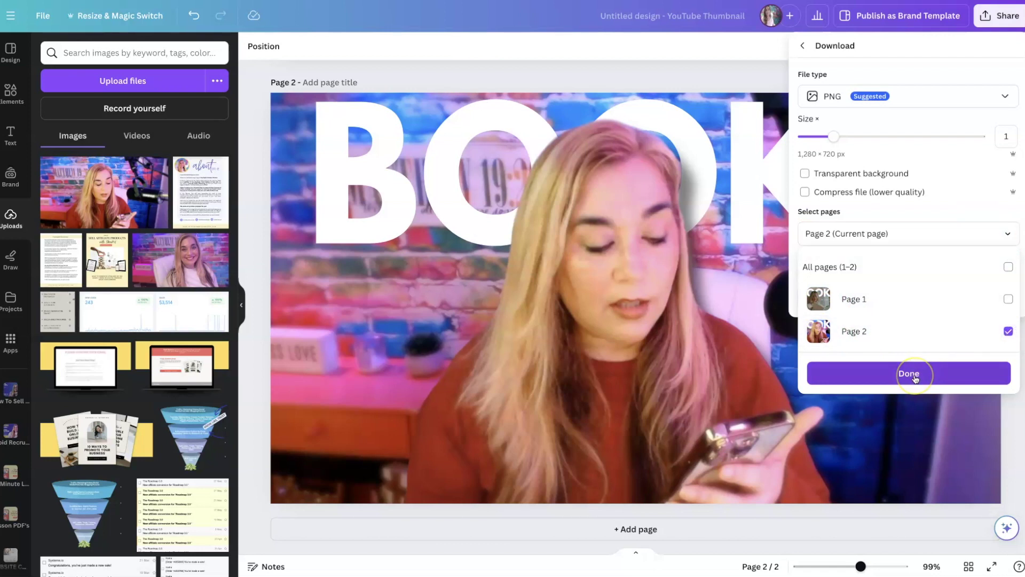
left_click(910, 373)
left_click(906, 298)
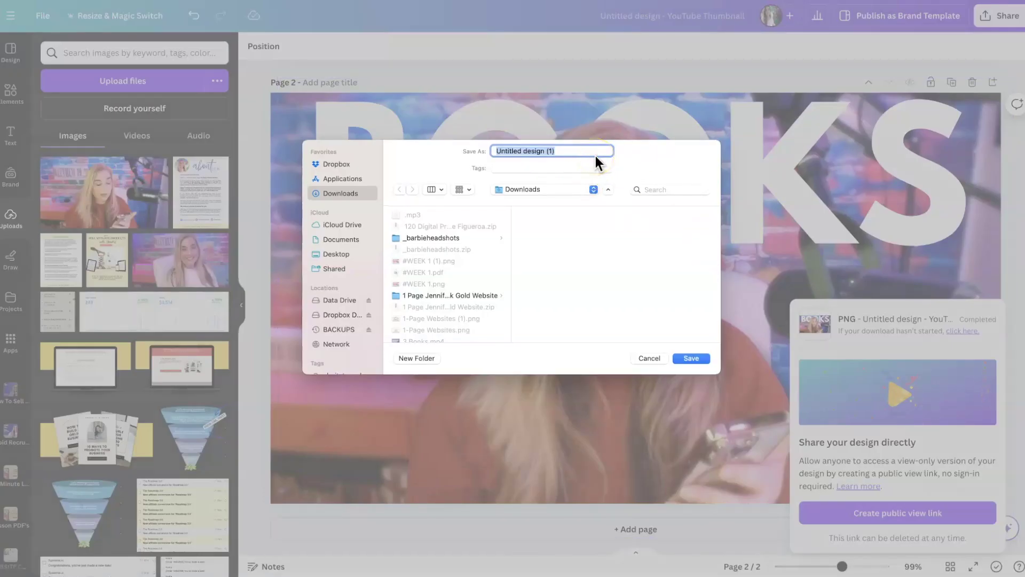
Save the PNG as 'Overlappint Text Thumbnail.png' in Downloads and view it in Preview.
type("Overlappint Text Thumbnail")
key("Return")
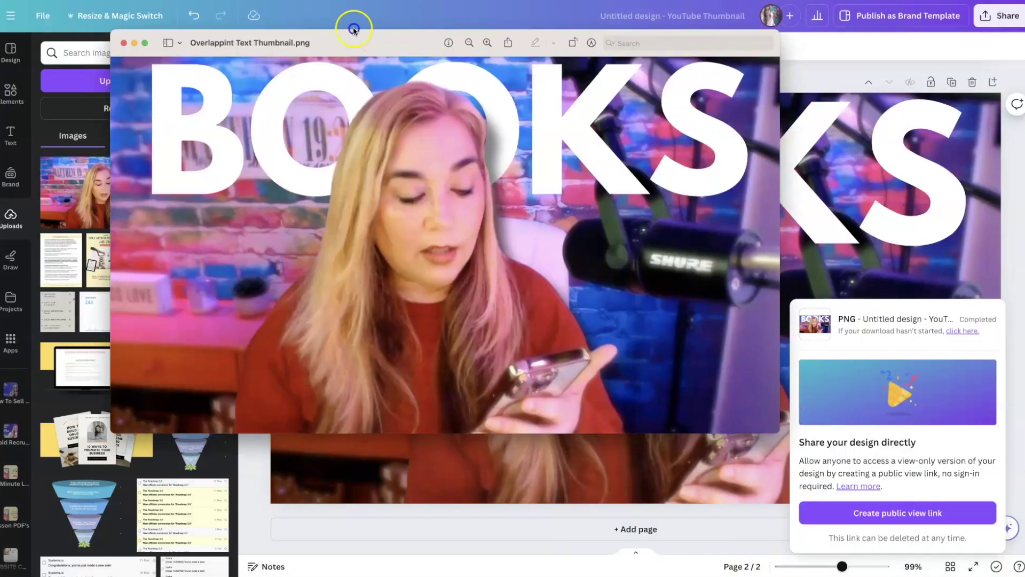
left_click_drag(354, 28, 249, 4)
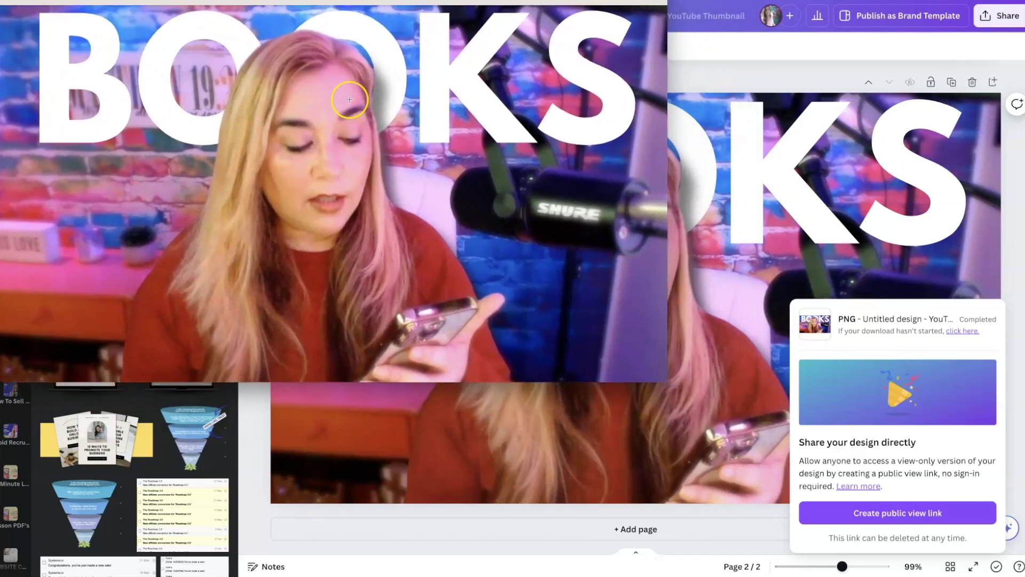